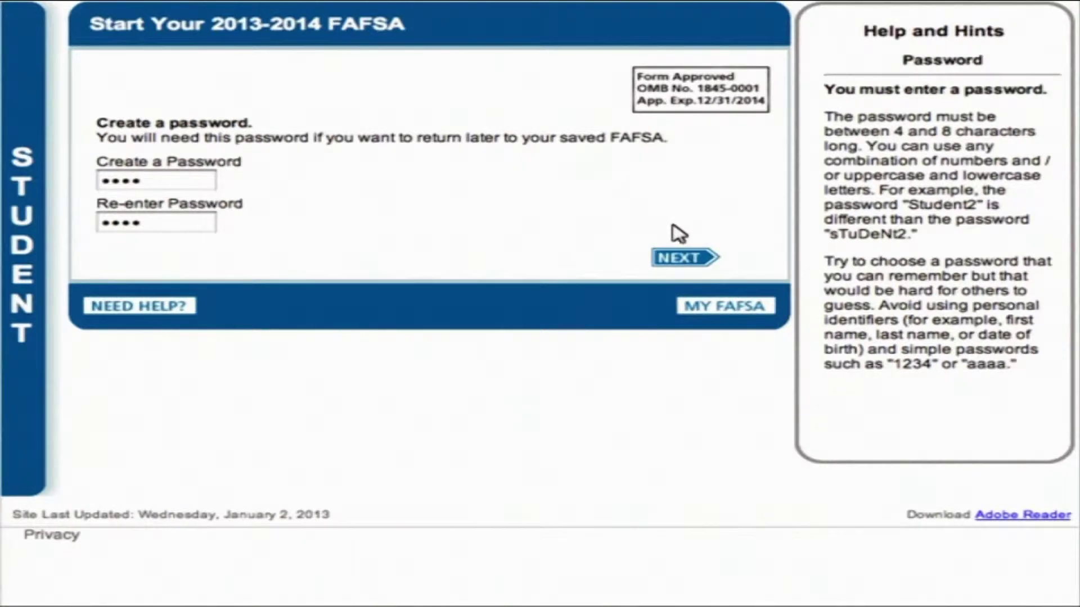
Step: Save the password, set marital status to 'I am single', and continue to Student Eligibility
left_click(677, 257)
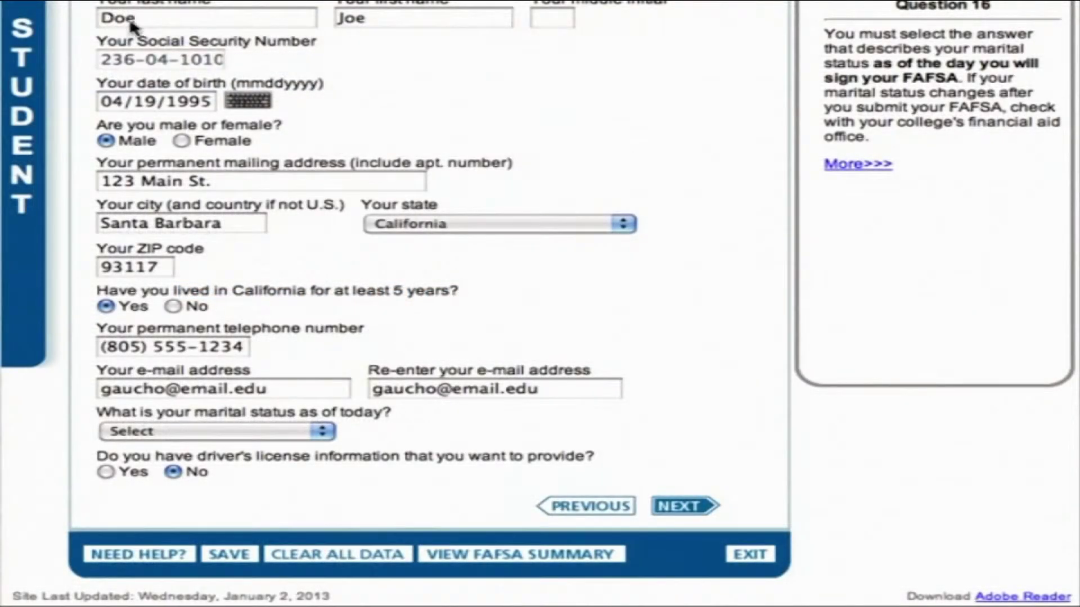
left_click(324, 433)
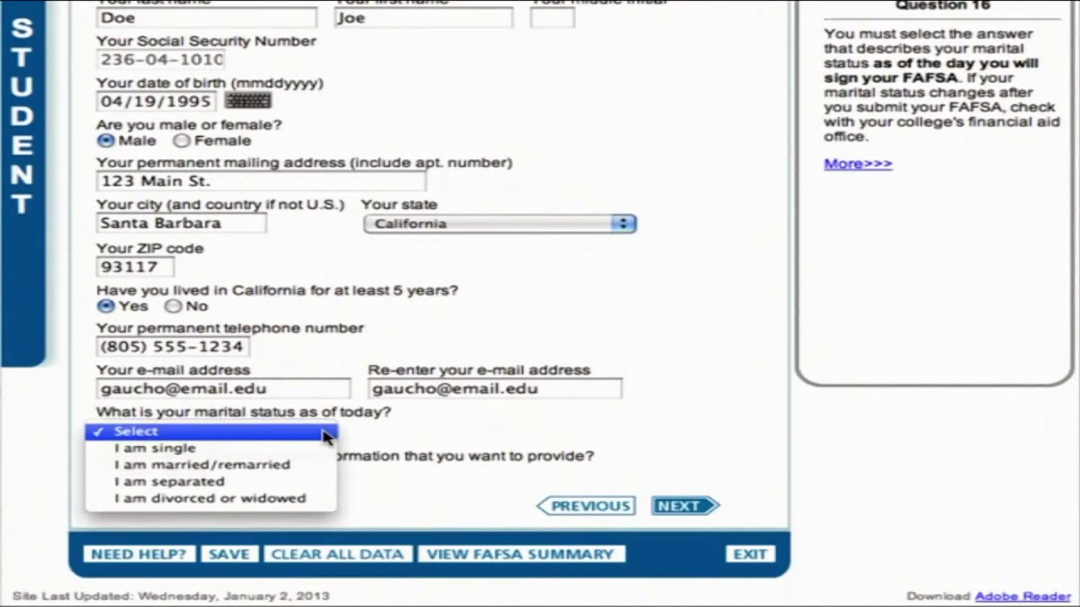
left_click(152, 448)
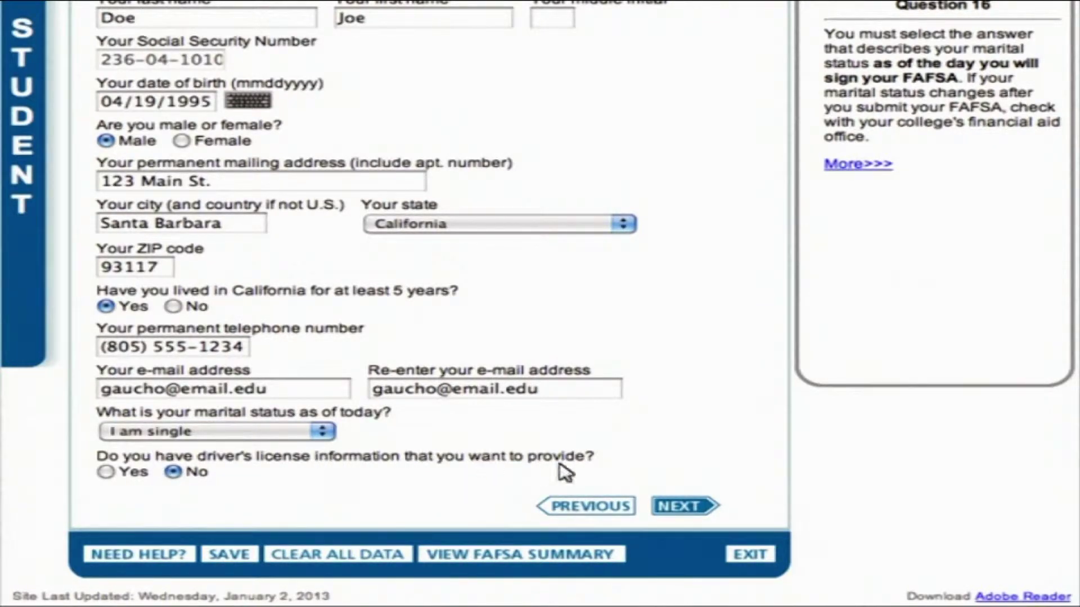
left_click(680, 506)
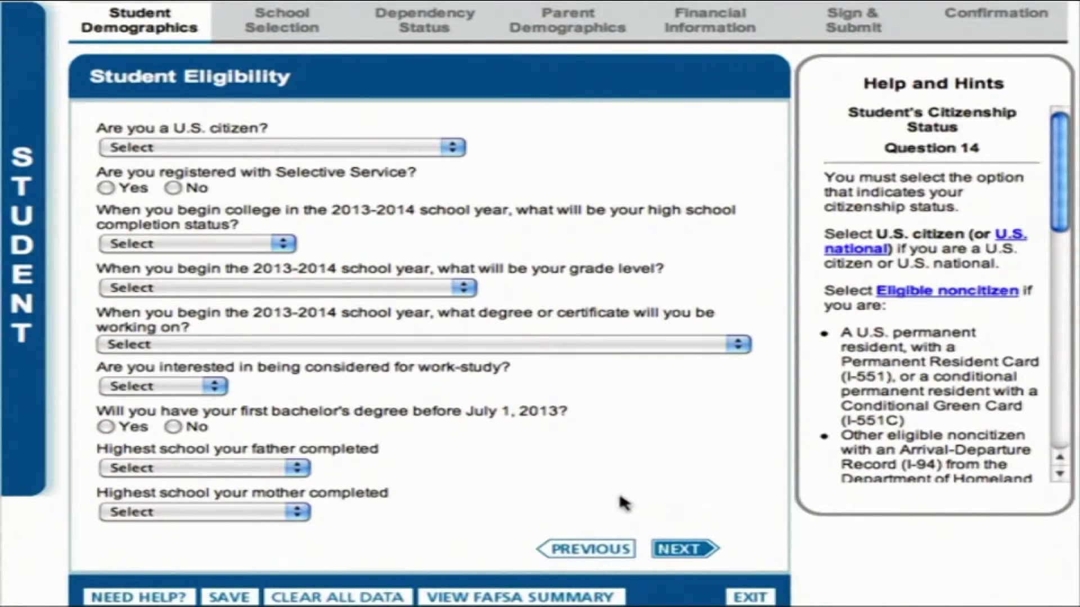
Step: Answer U.S. citizen, not registered with Selective Service but wanting registration, then continue to high school details
left_click(454, 149)
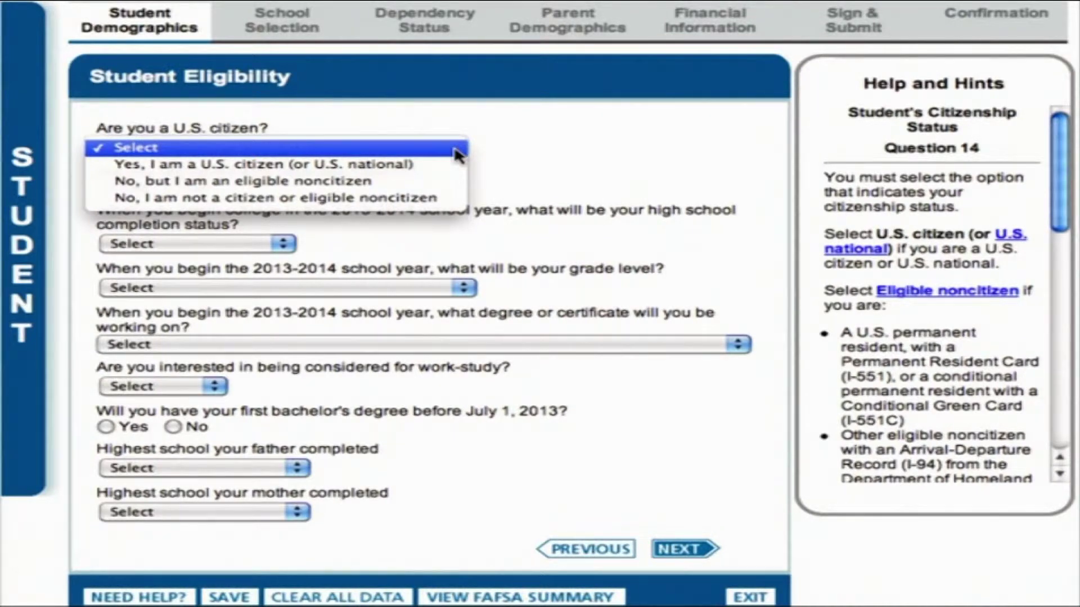
left_click(261, 164)
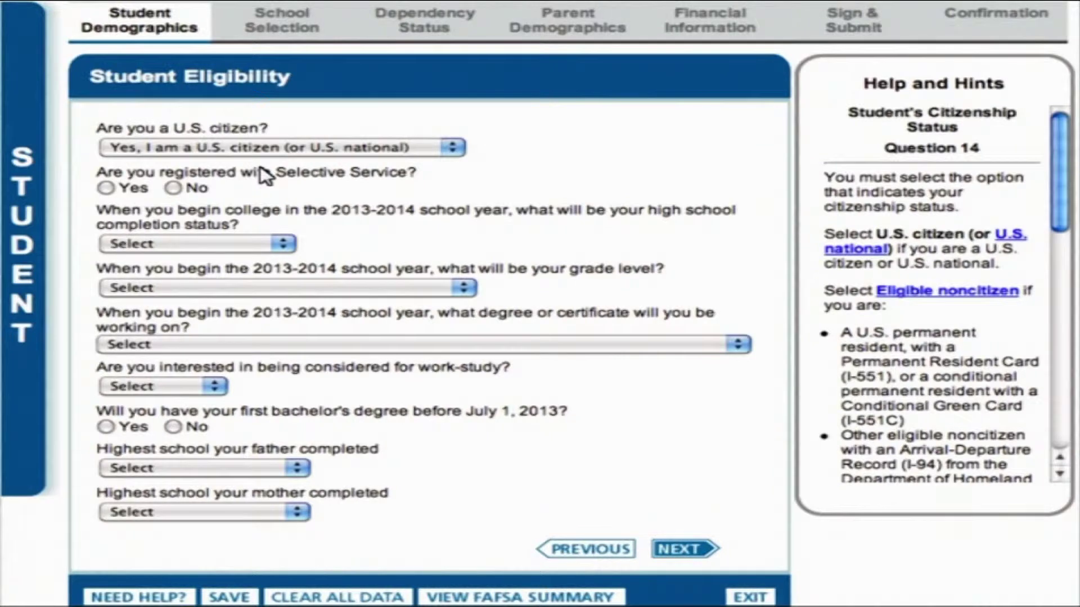
left_click(173, 187)
left_click(105, 252)
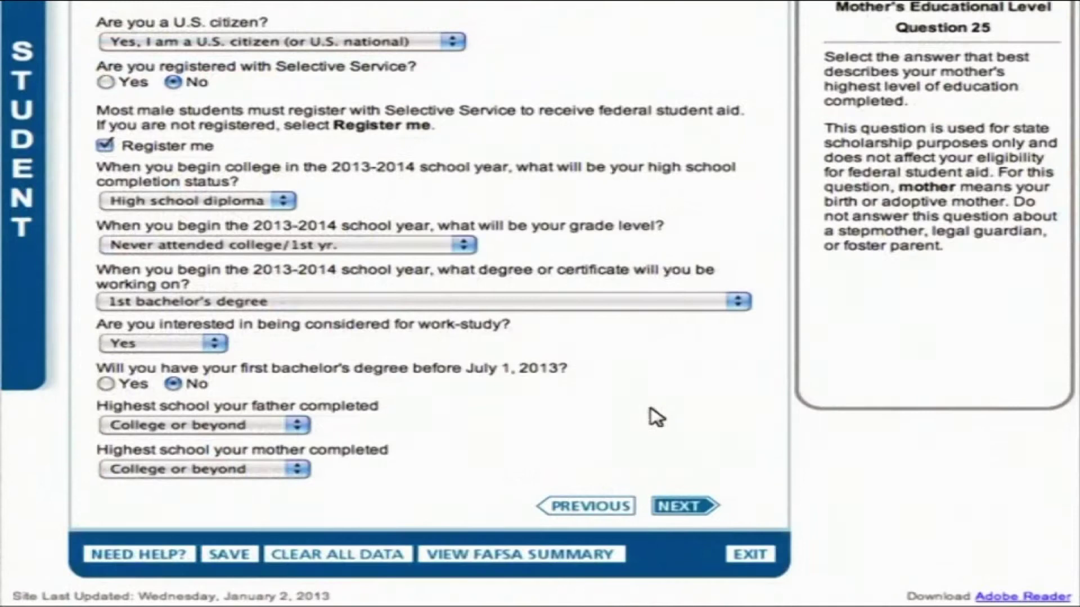
left_click(676, 504)
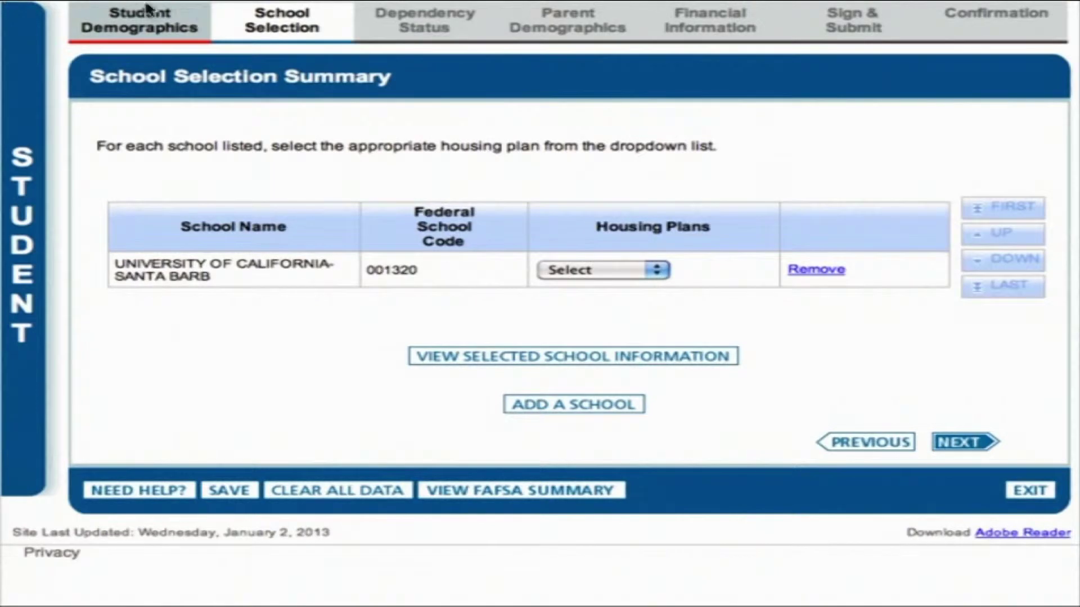
Step: Set the housing plan for UC Santa Barbara to On Campus
left_click(657, 271)
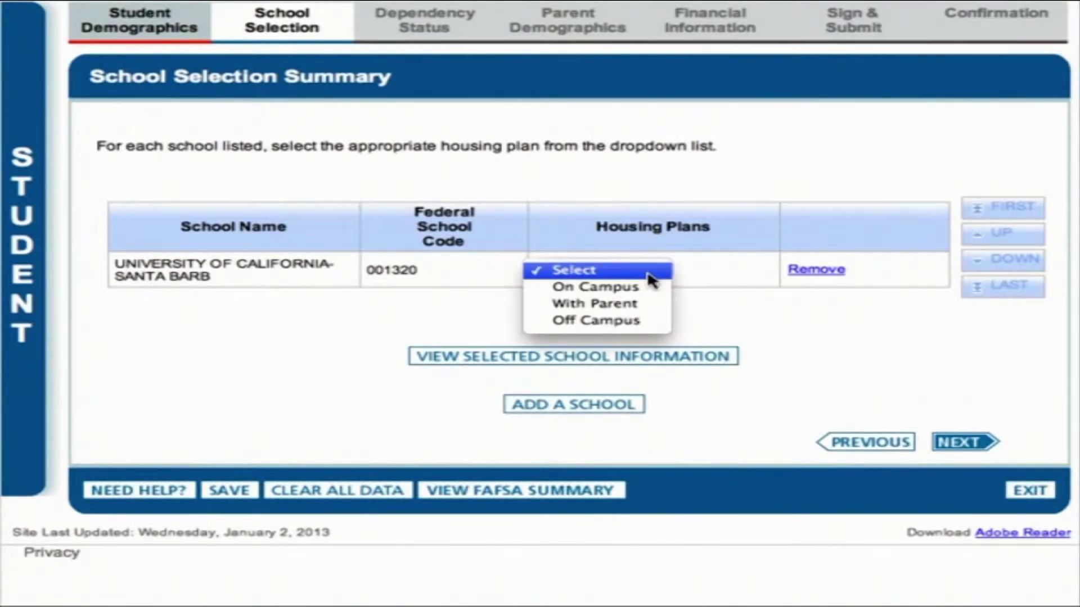
left_click(638, 287)
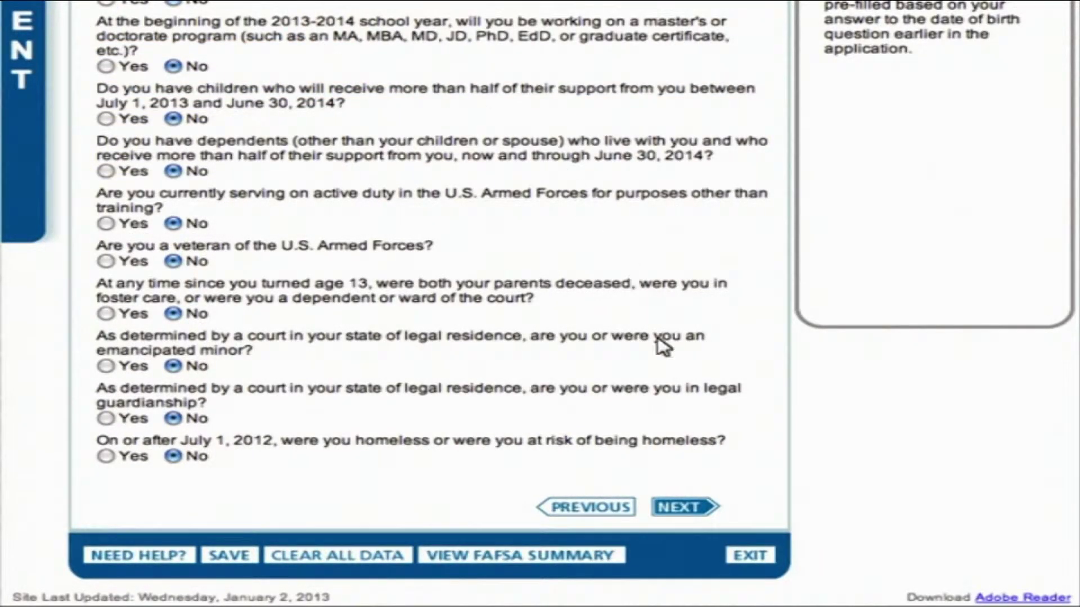
Step: Submit the all-No dependency answers to view the Dependency Status Results
left_click(685, 508)
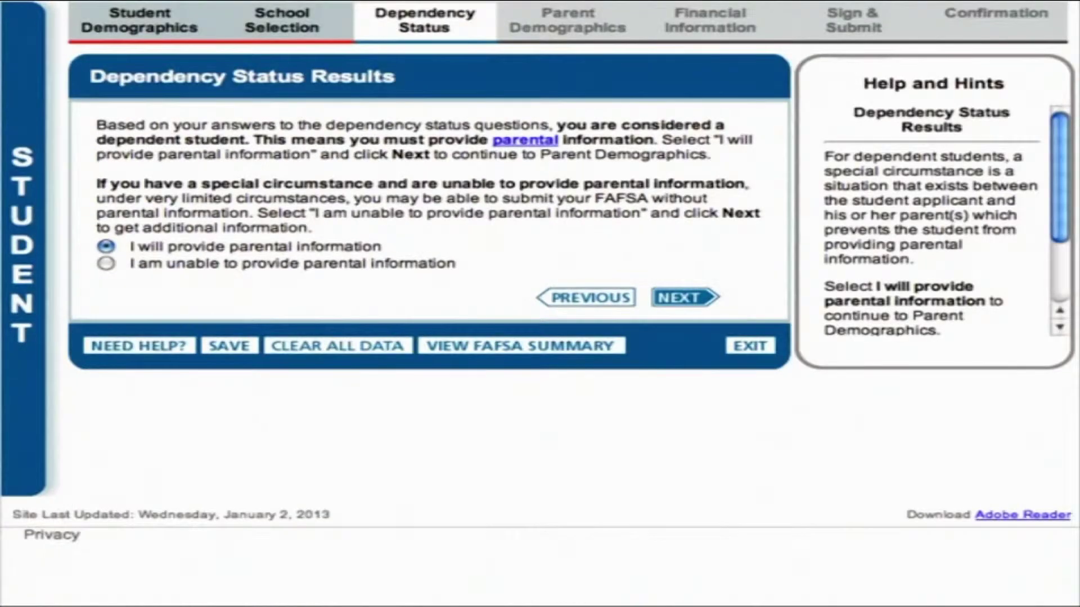
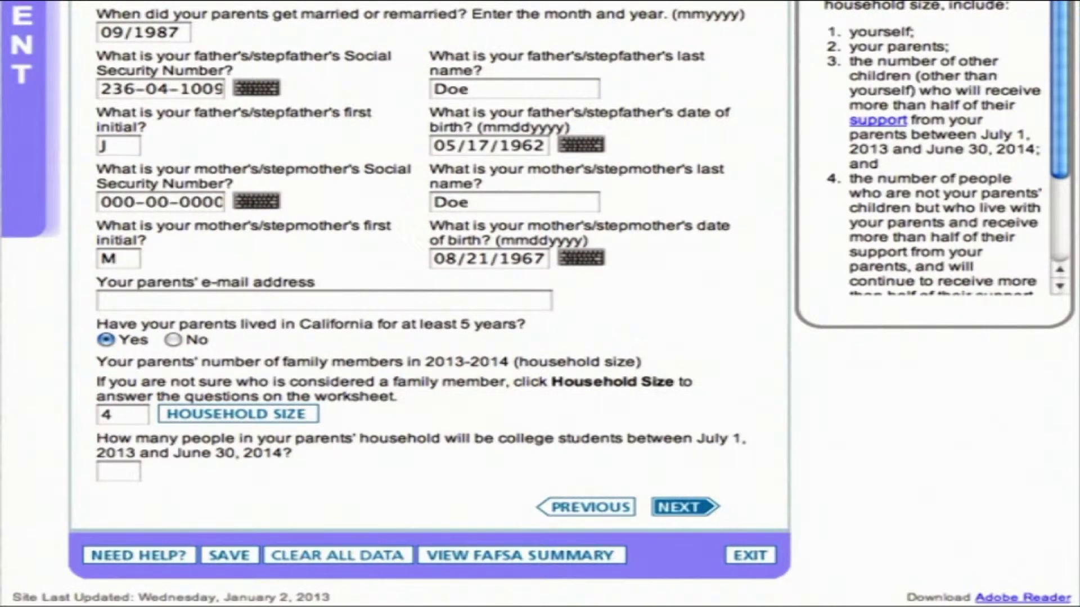
Step: Enter 1 as the number of the parents' household members in college
left_click(118, 471)
type("1")
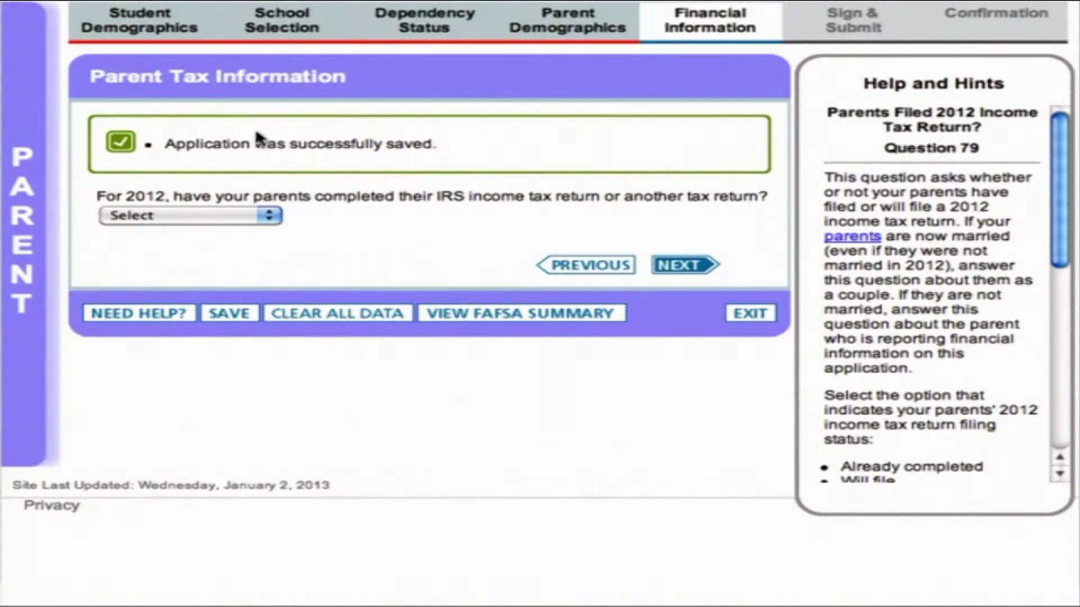
Step: Mark the parents' 2012 tax return as Already completed and start the IRS data transfer
left_click(269, 216)
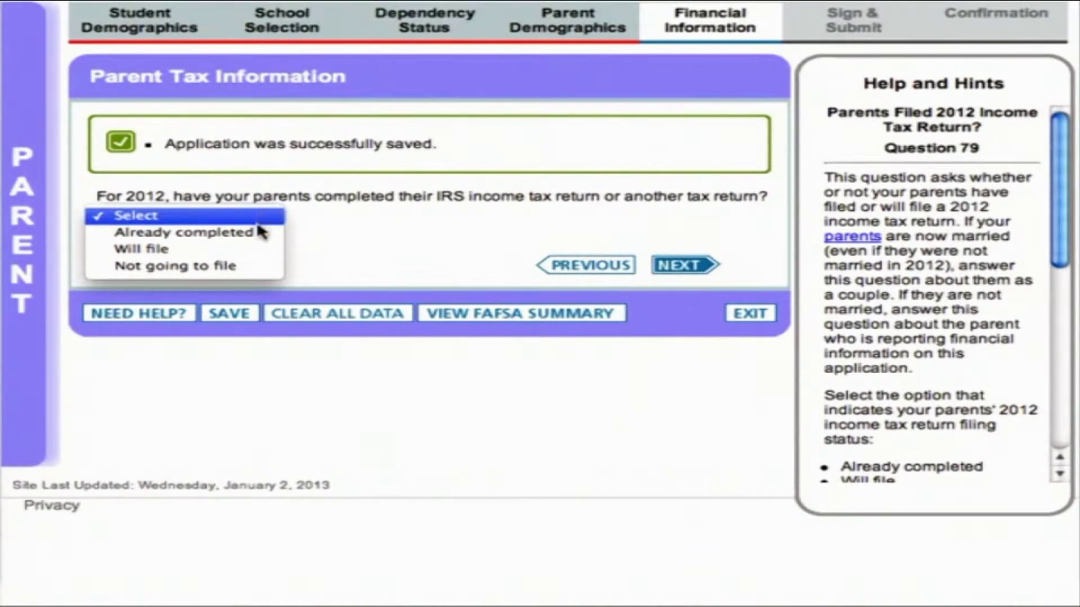
left_click(253, 232)
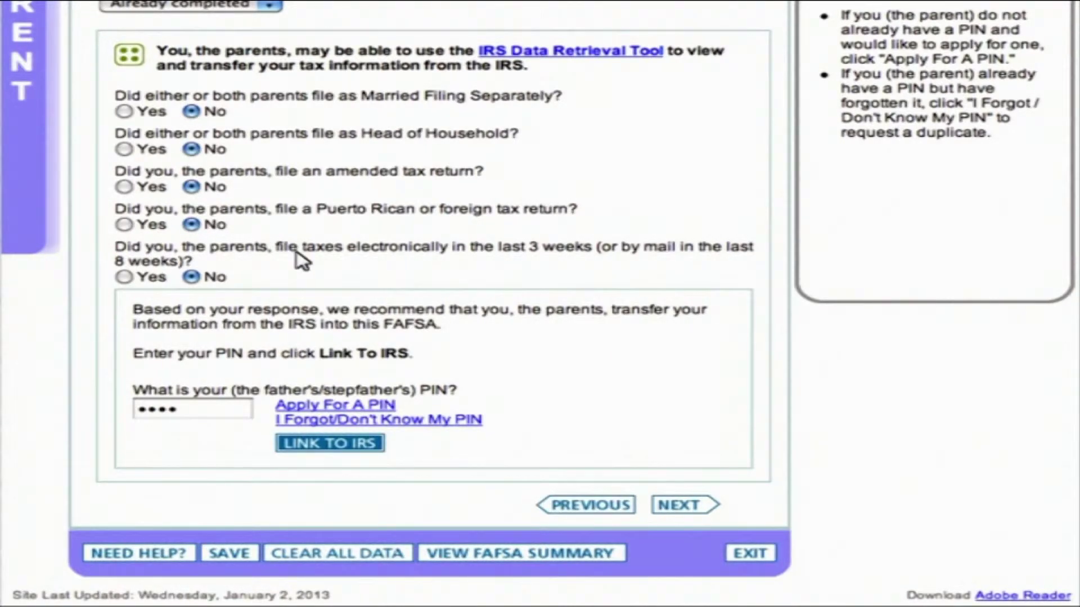
left_click(332, 444)
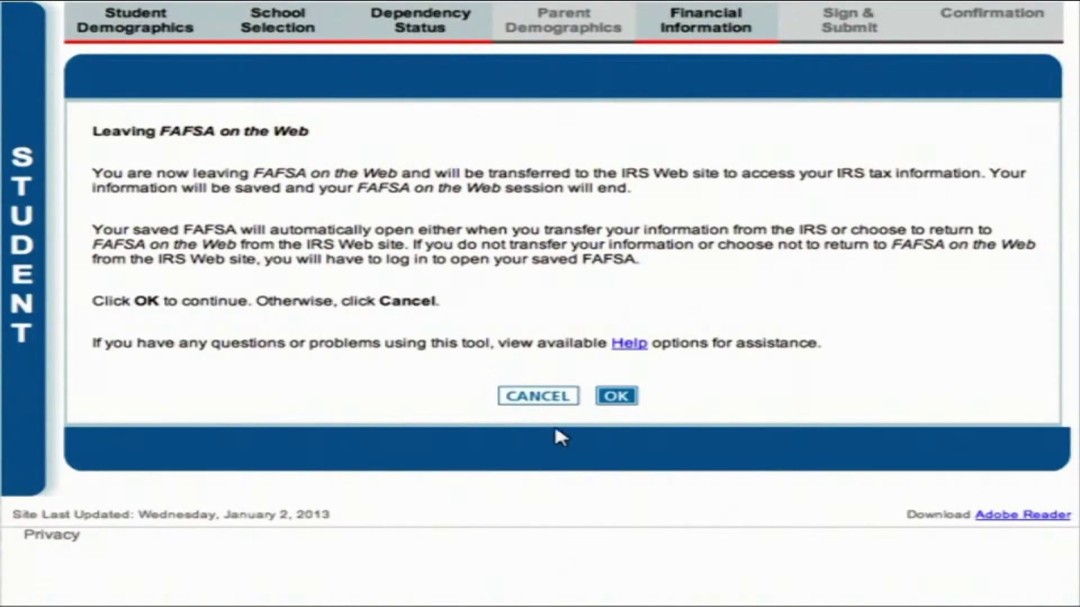
Step: Confirm leaving FAFSA and submit the parents' 2012 tax details on the IRS site
left_click(617, 398)
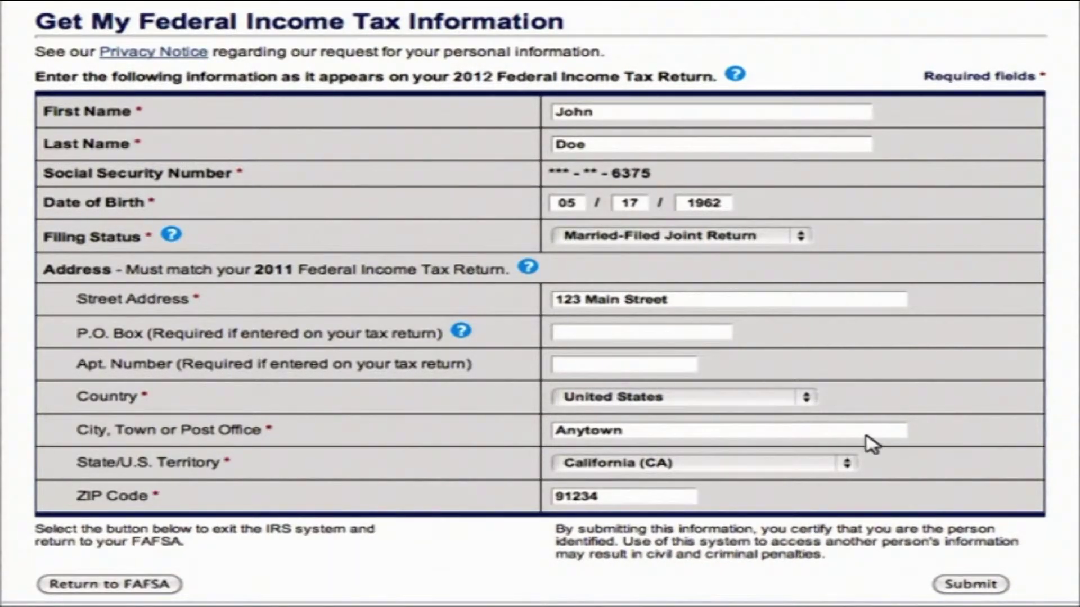
left_click(971, 585)
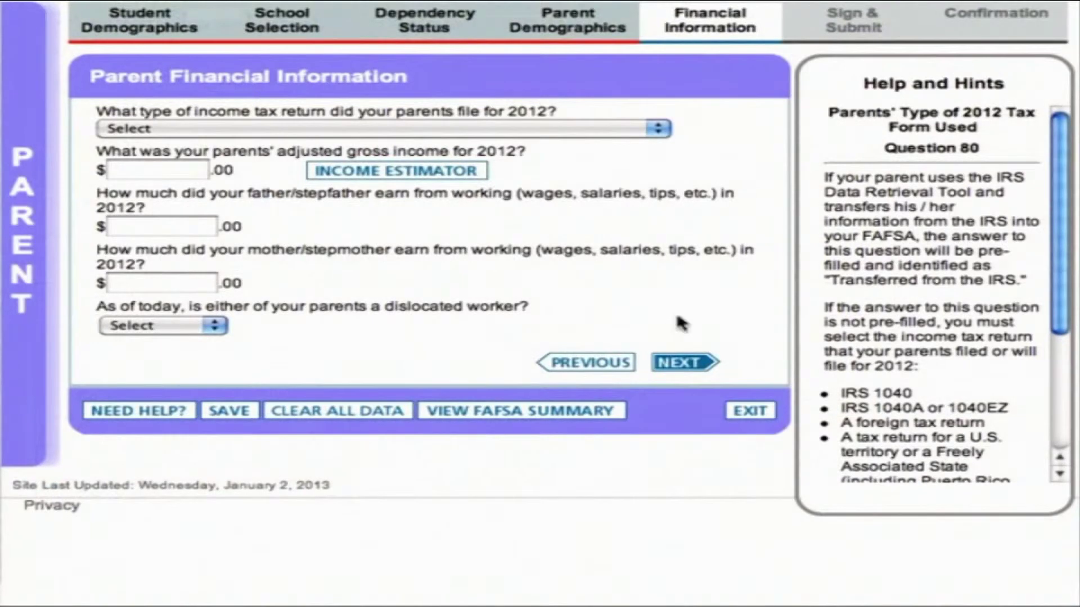
Step: Choose IRS 1040 as return type, with $49,123 AGI and earnings of 23,123 and 23,321
left_click(664, 130)
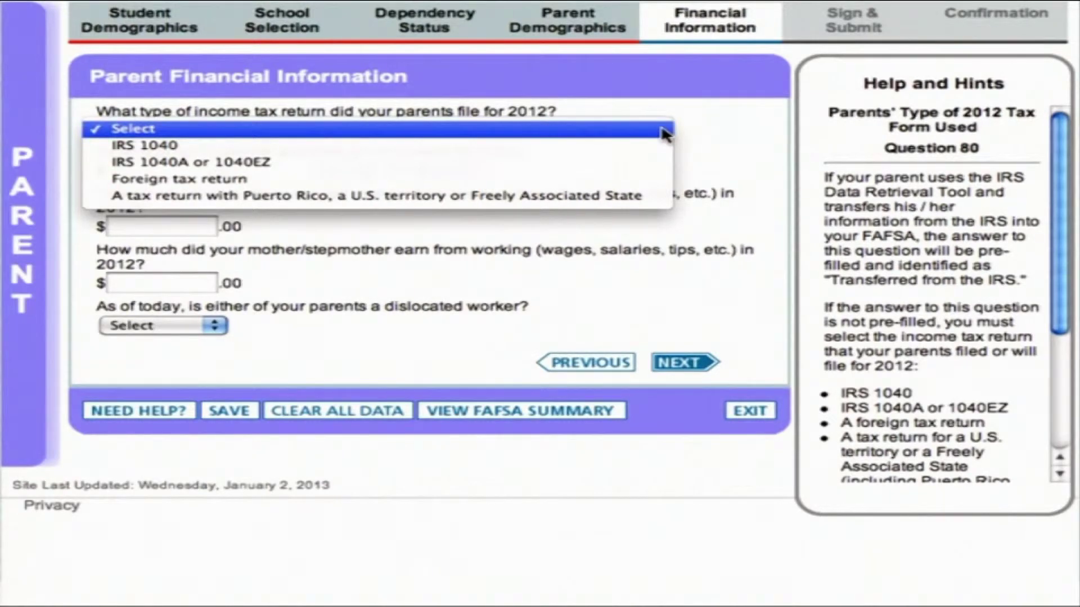
left_click(147, 147)
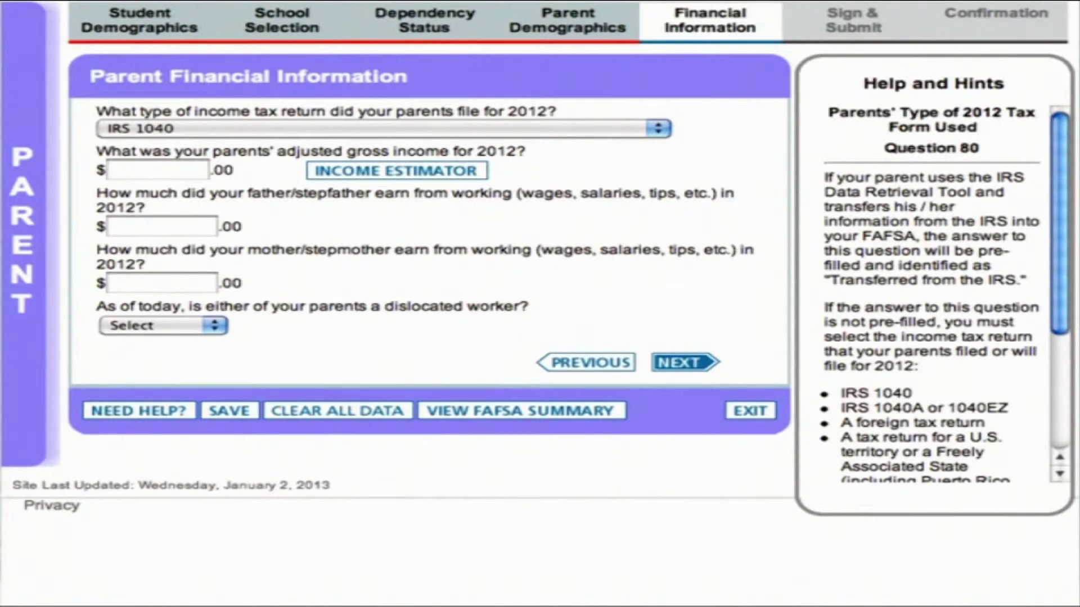
left_click(158, 169)
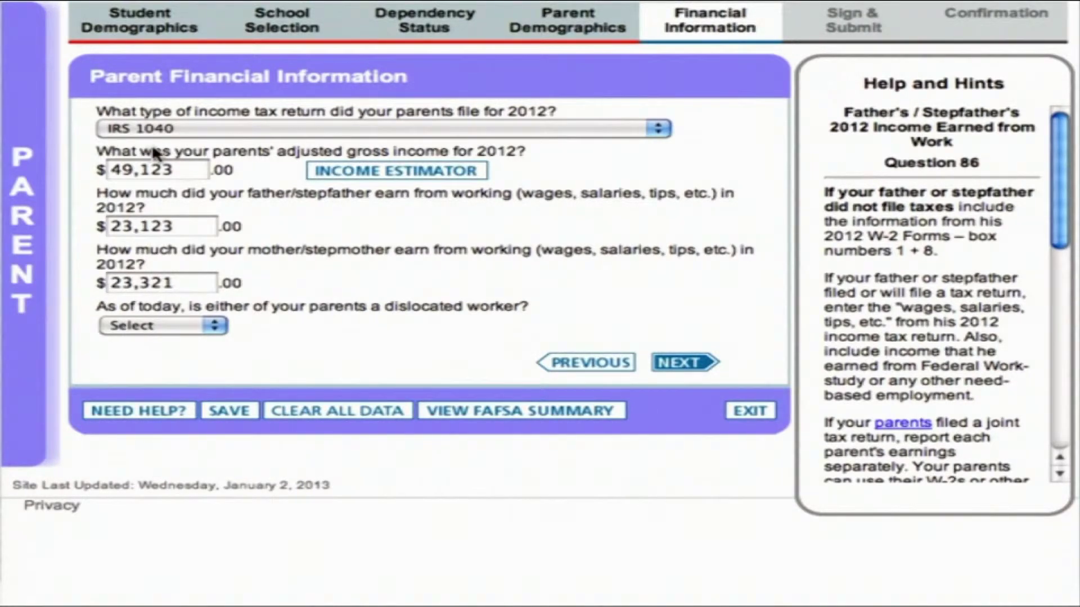
Step: Answer No for dislocated worker, None of the above for benefits, No for 1040A/1040EZ
left_click(212, 328)
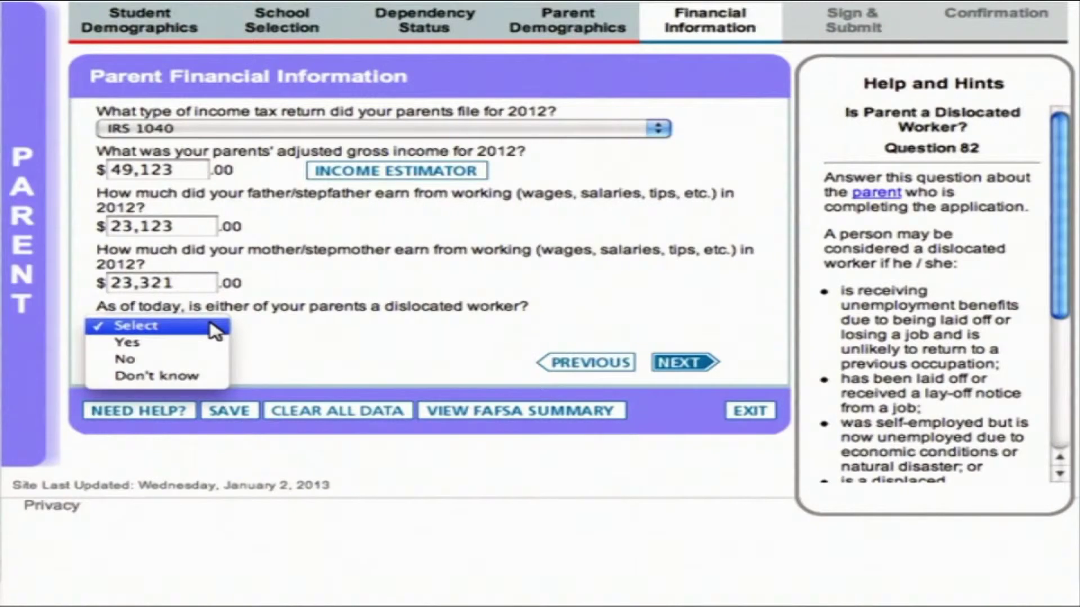
left_click(123, 359)
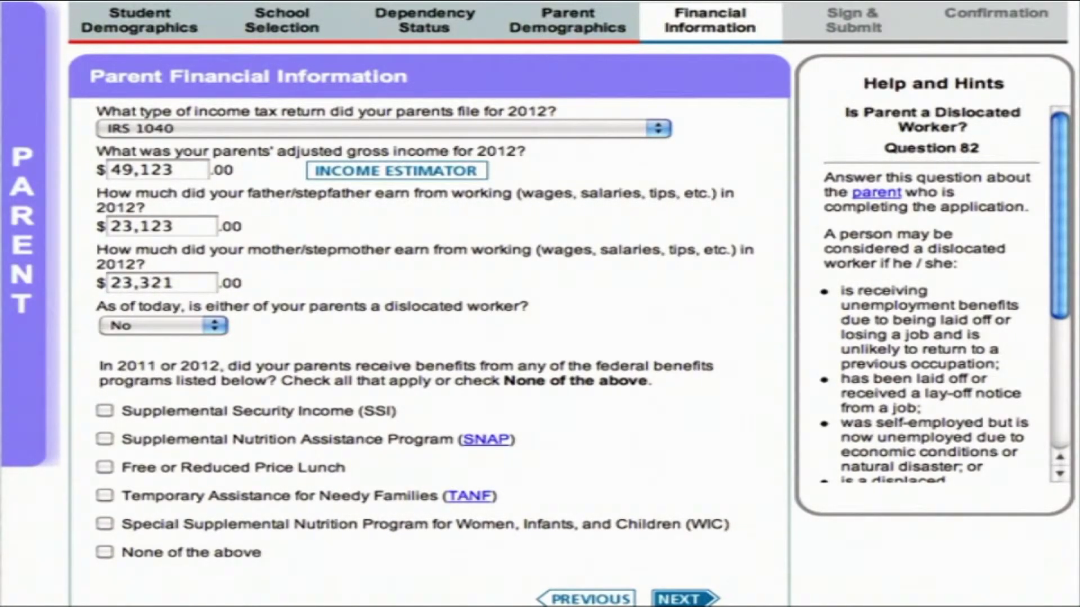
scroll(128, 368, "down", 5)
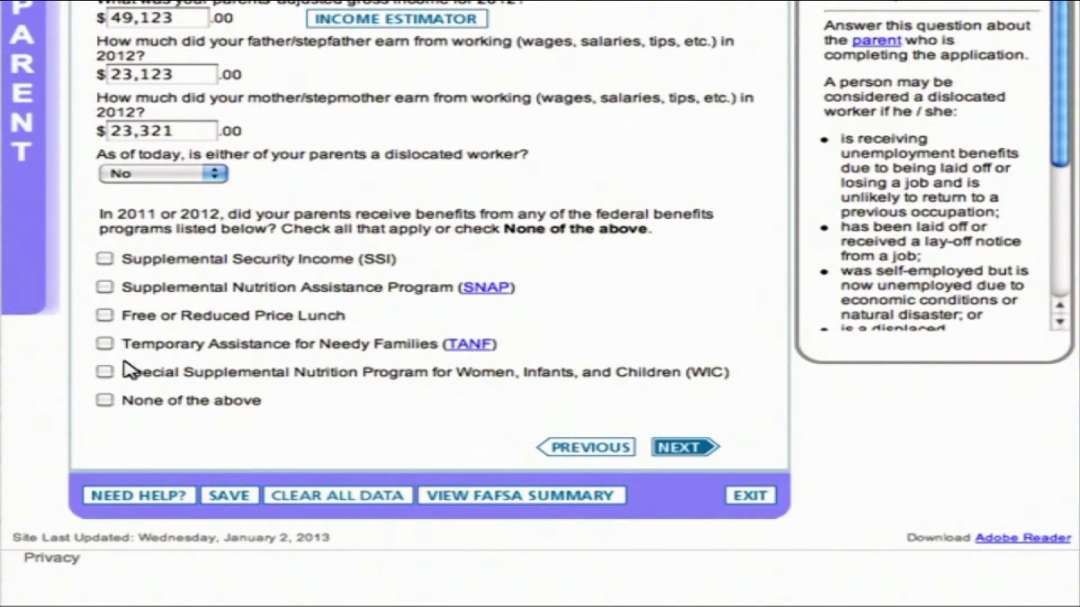
left_click(104, 400)
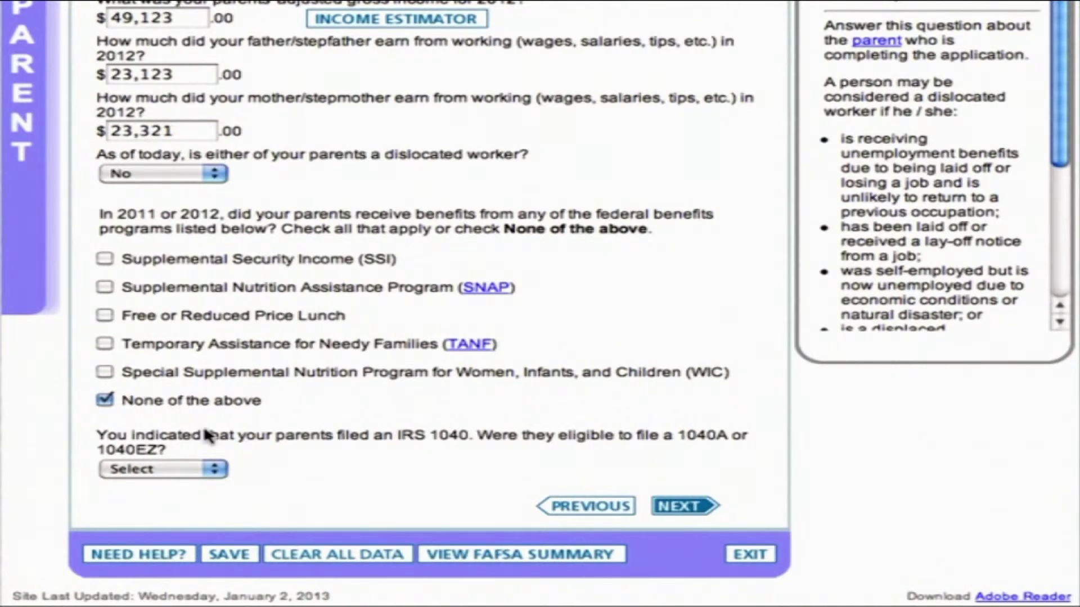
left_click(217, 470)
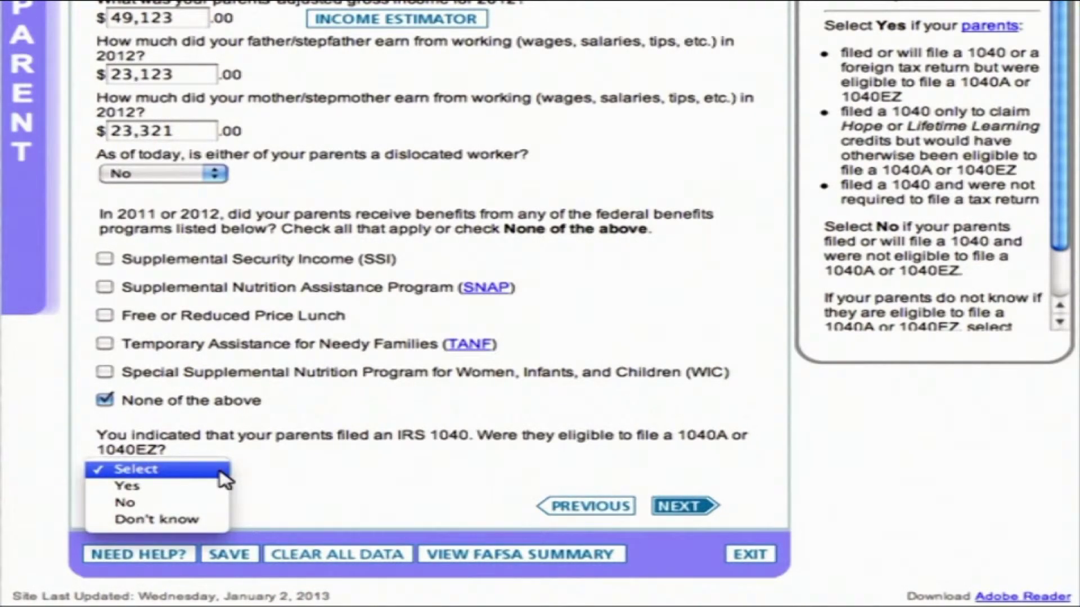
left_click(122, 503)
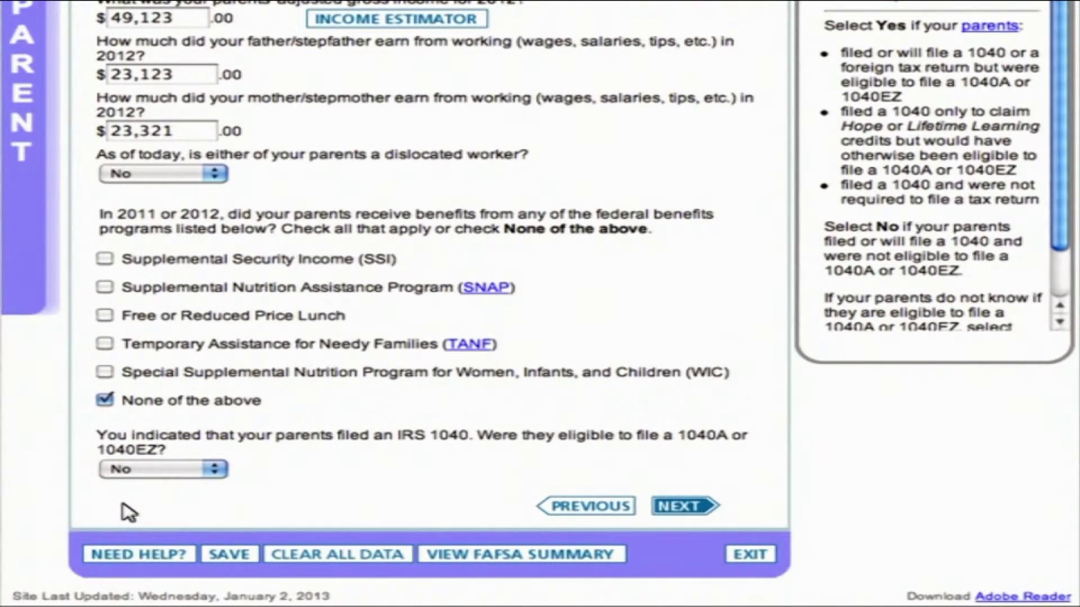
Step: Enter parents' income tax $4,123, 4 exemptions, and $1,000 in education tax credits
left_click(688, 510)
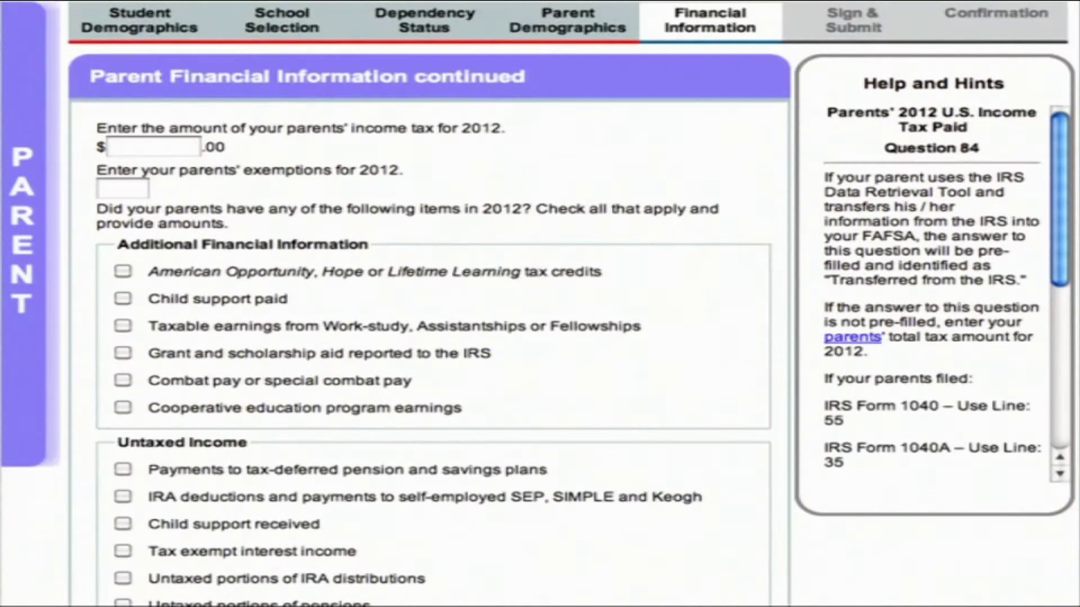
type("4,123")
key("Tab")
type("4")
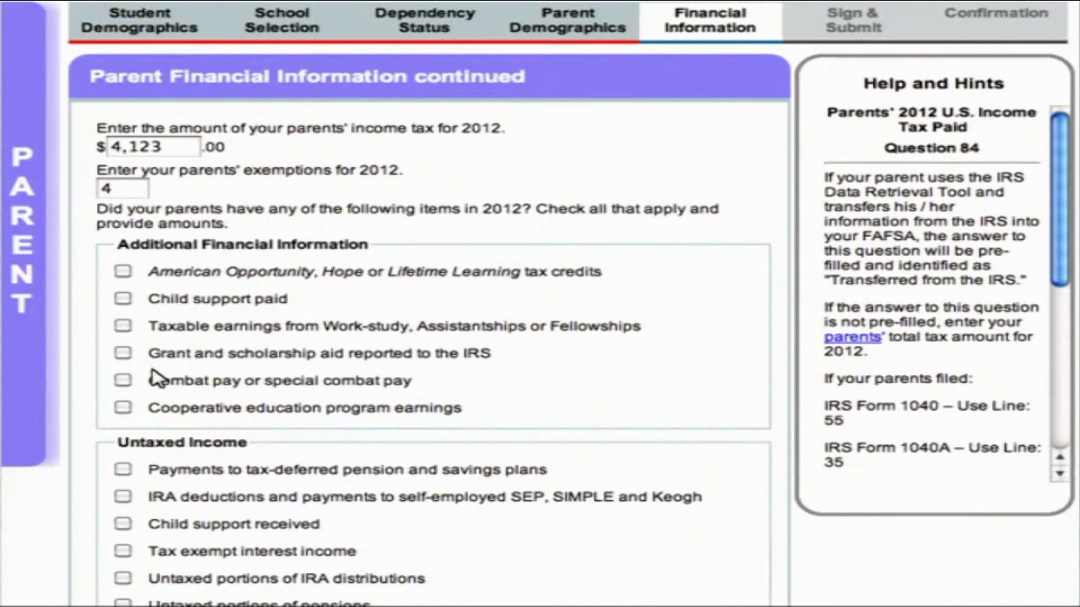
left_click(123, 271)
type("1,000")
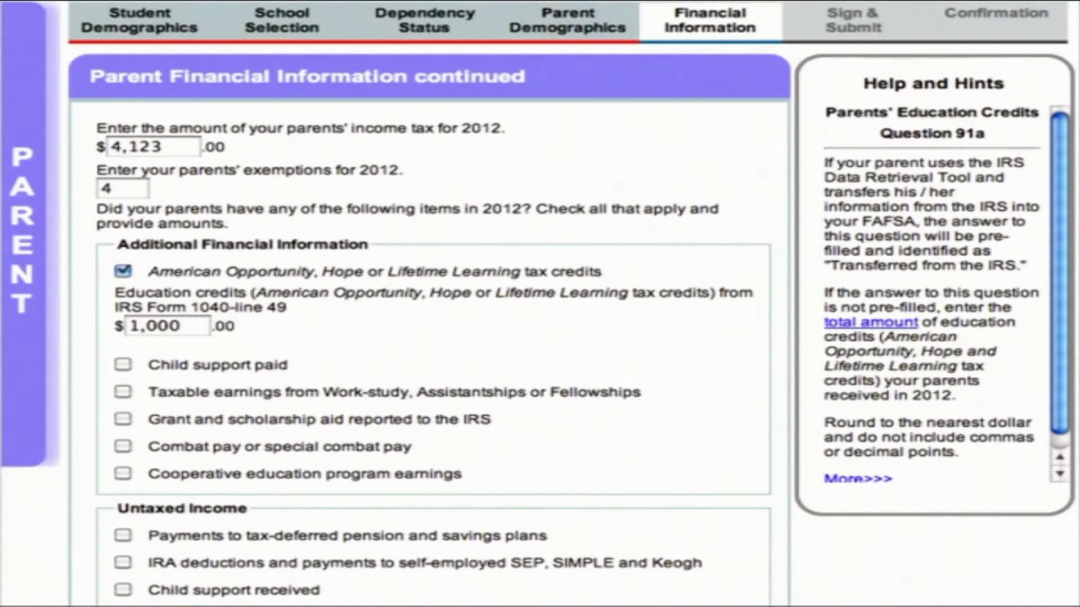
Step: Leave pension and other untaxed income boxes unchecked and answer Yes to assets over $42,100
scroll(125, 276, "down", 7)
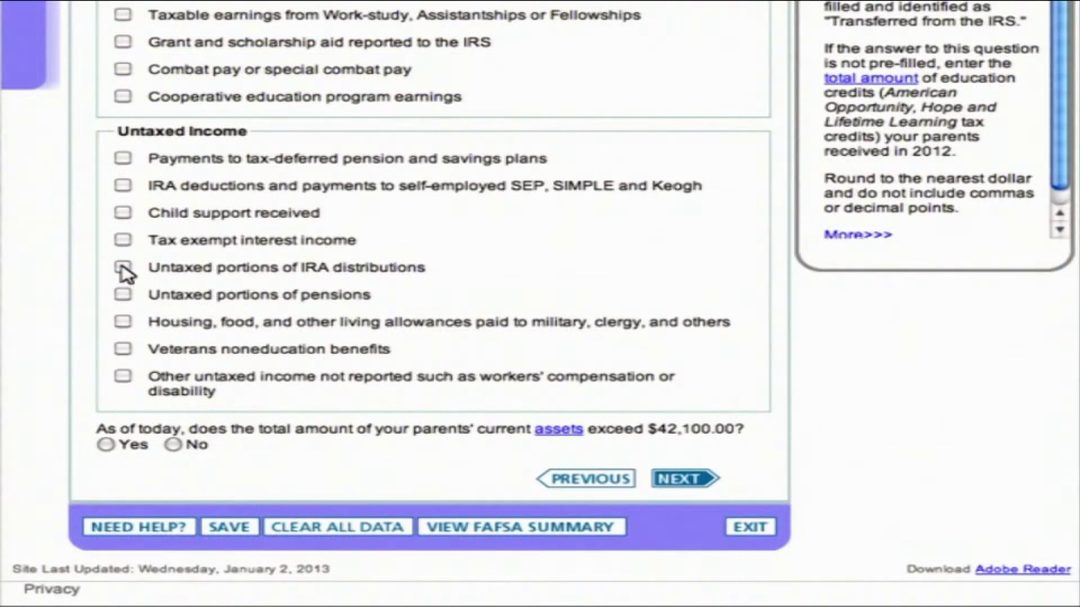
left_click(124, 158)
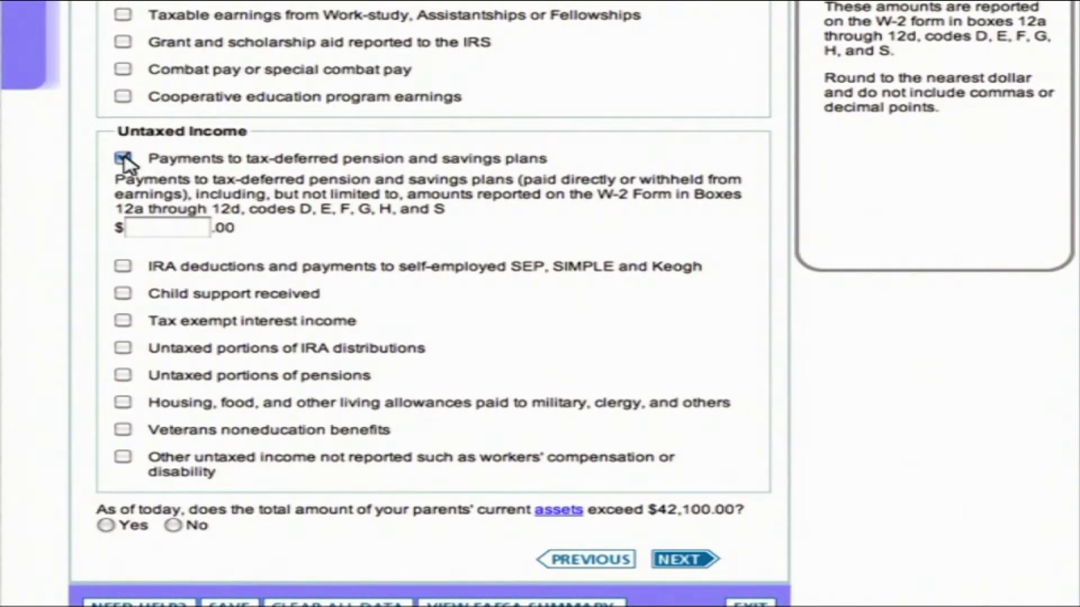
left_click(123, 159)
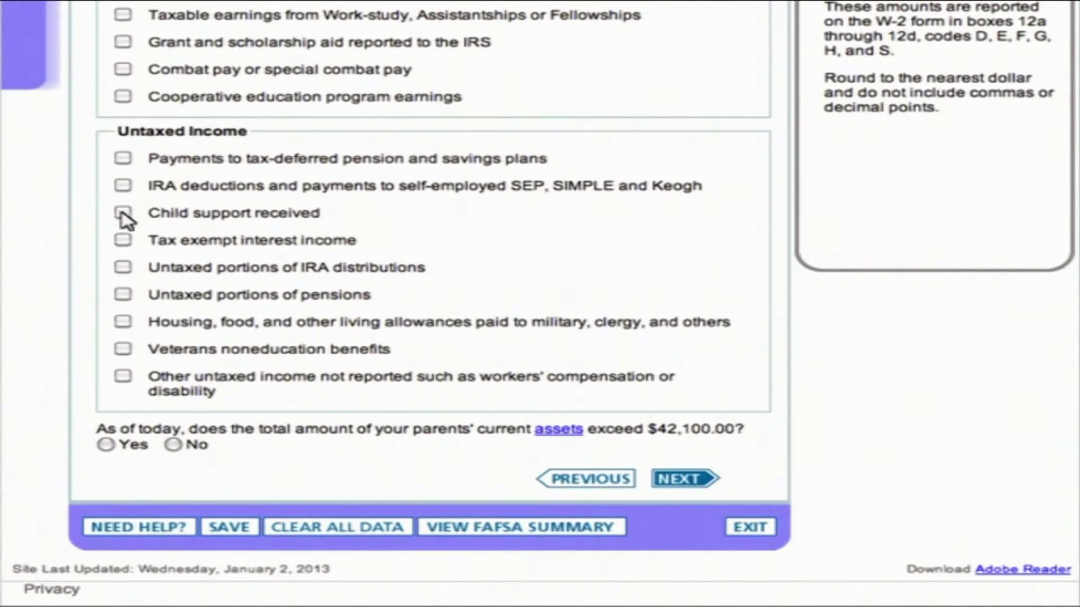
left_click(123, 377)
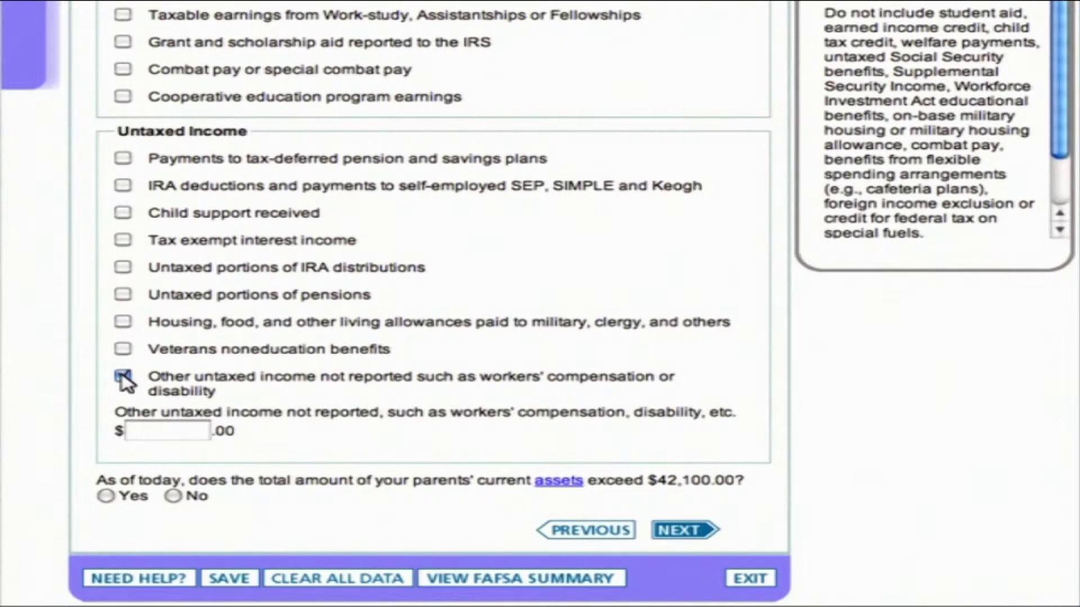
left_click(122, 377)
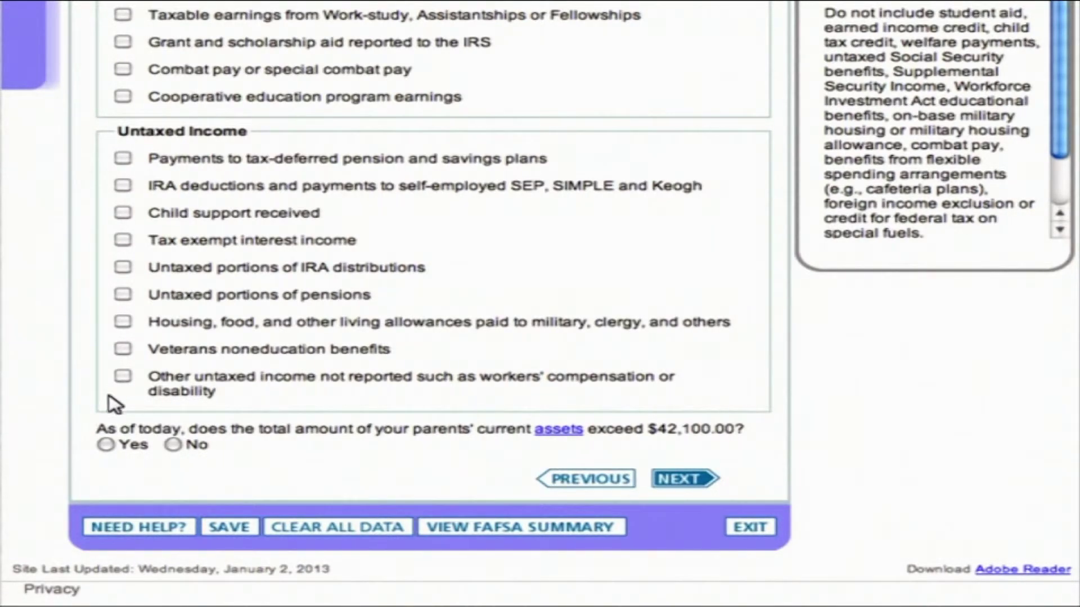
left_click(106, 445)
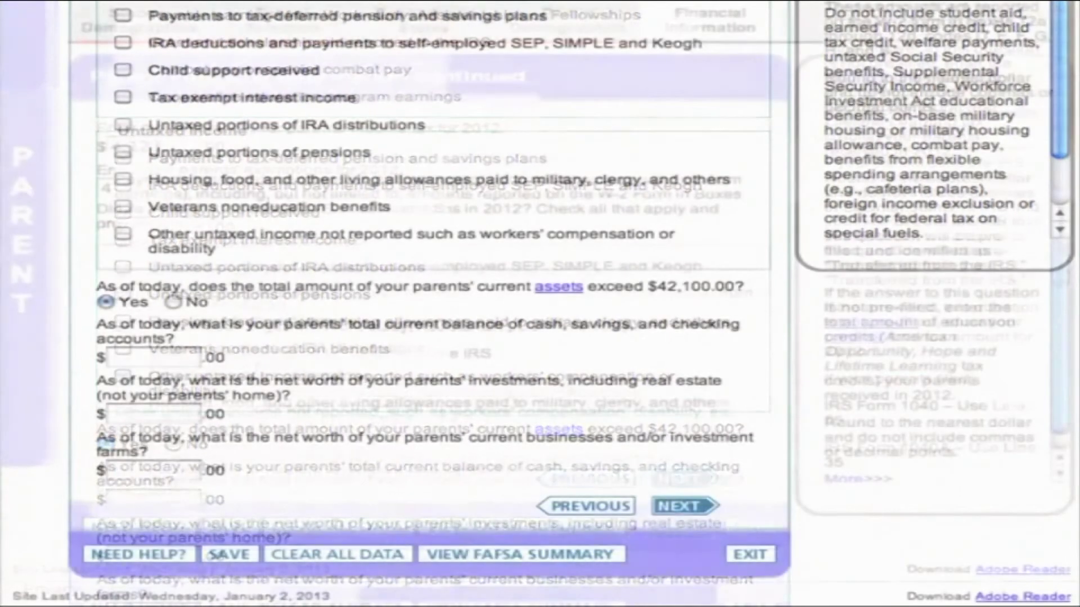
Step: Enter cash and savings 8,420, investments 40,000, and business/farm net worth 0
left_click(152, 499)
type("8,420")
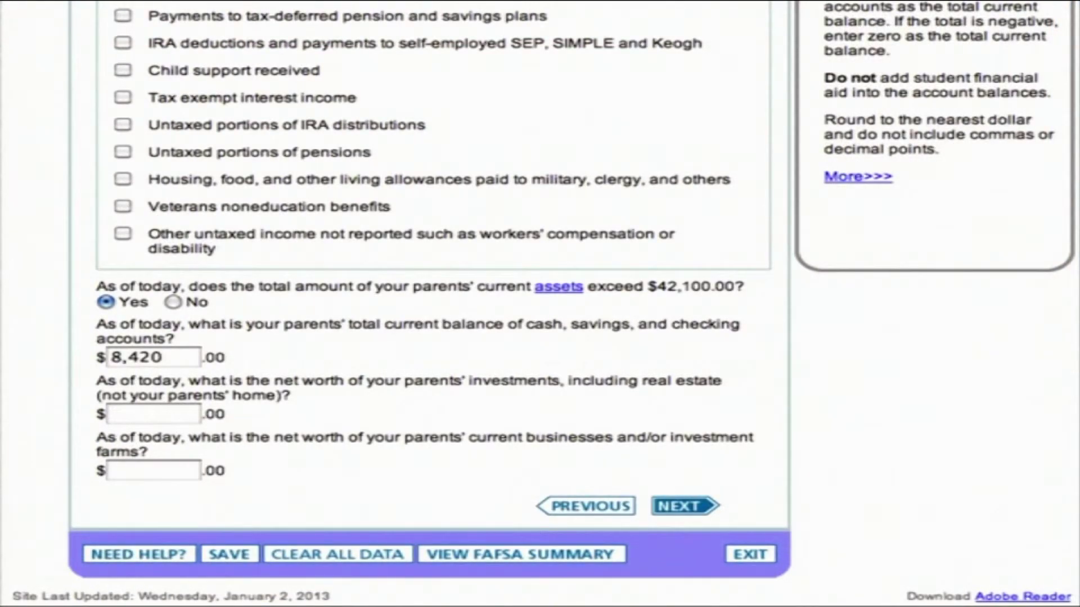
left_click(152, 414)
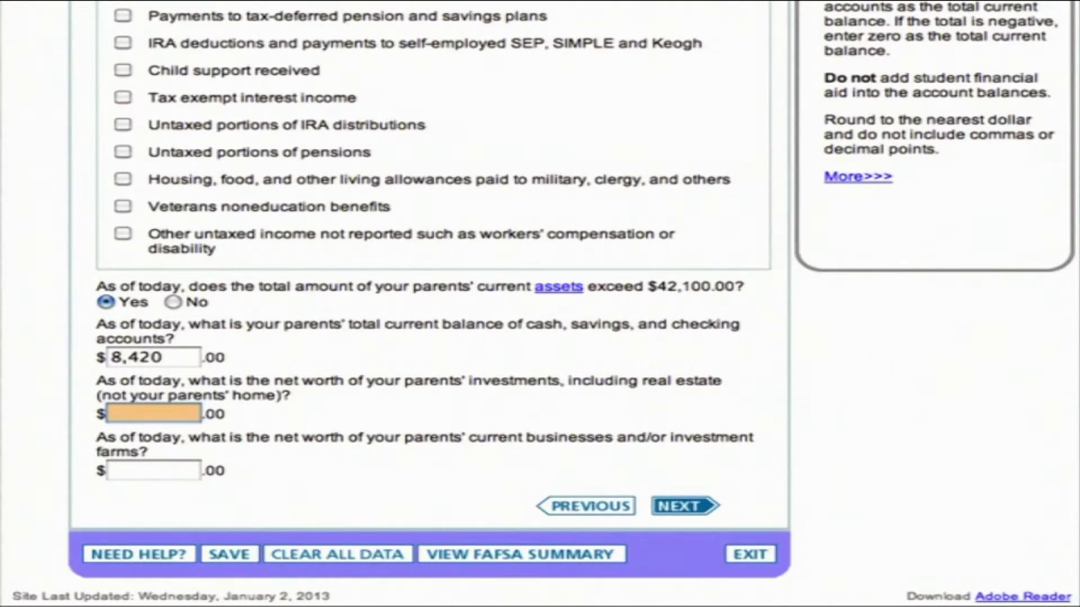
type("40,000")
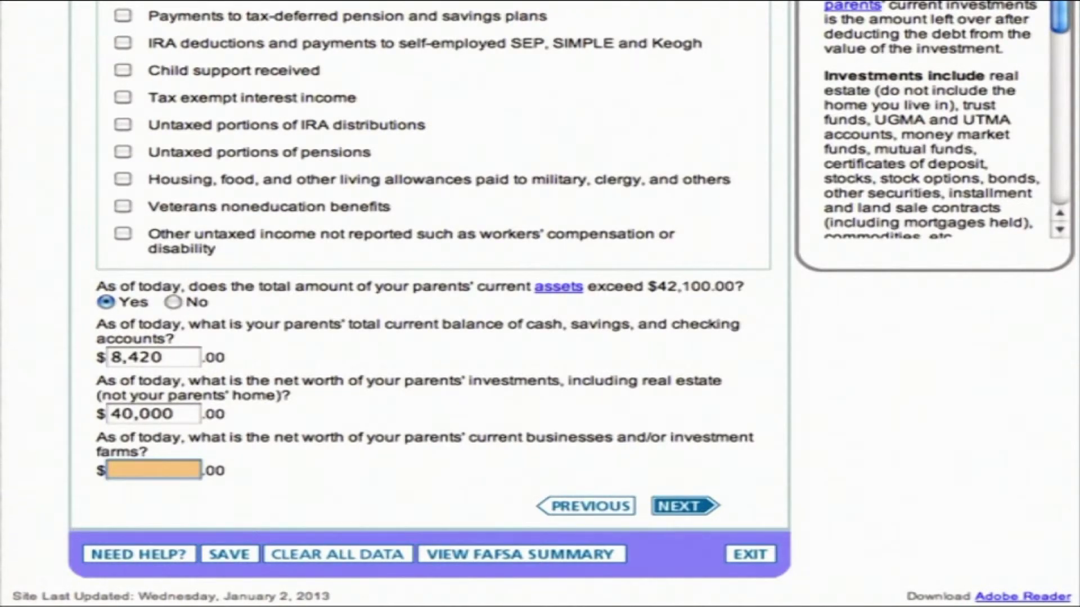
key("Tab")
type("0")
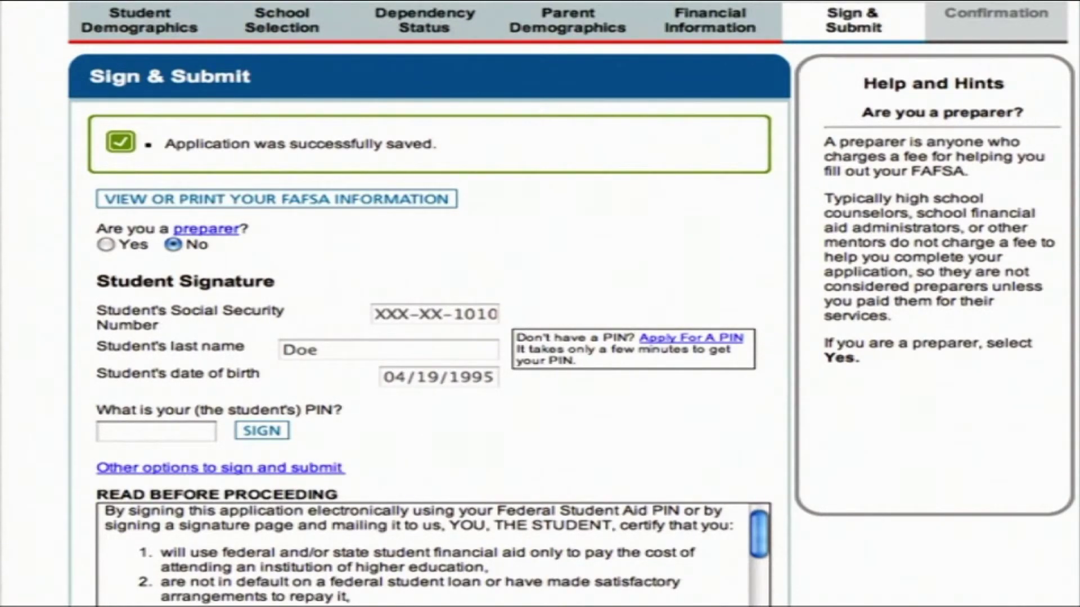
Step: Enter the student's PIN and agree to the student terms of agreement
left_click(156, 432)
type("1234")
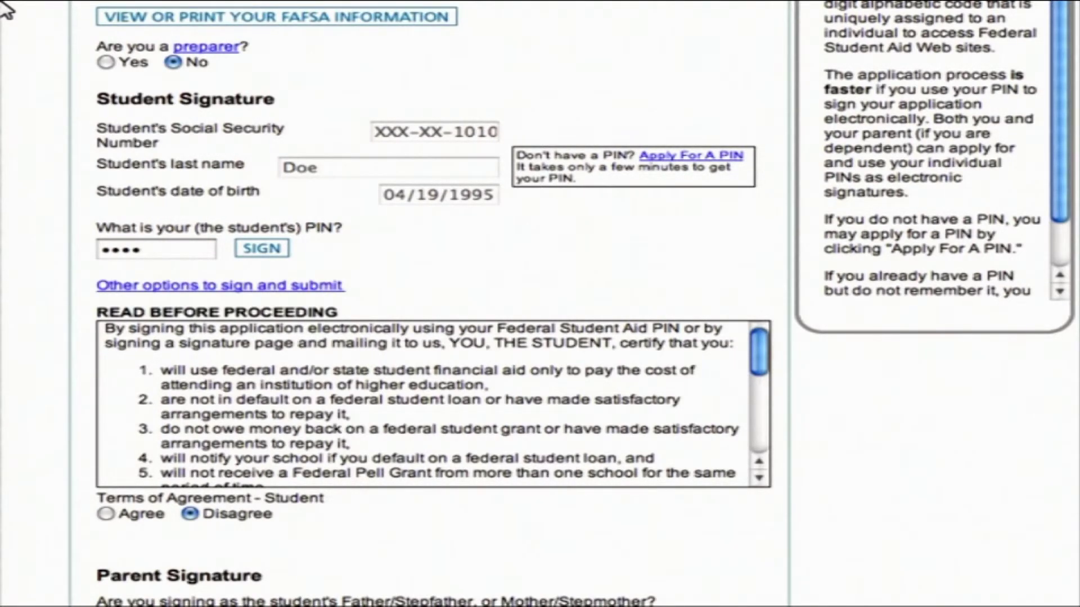
left_click(107, 514)
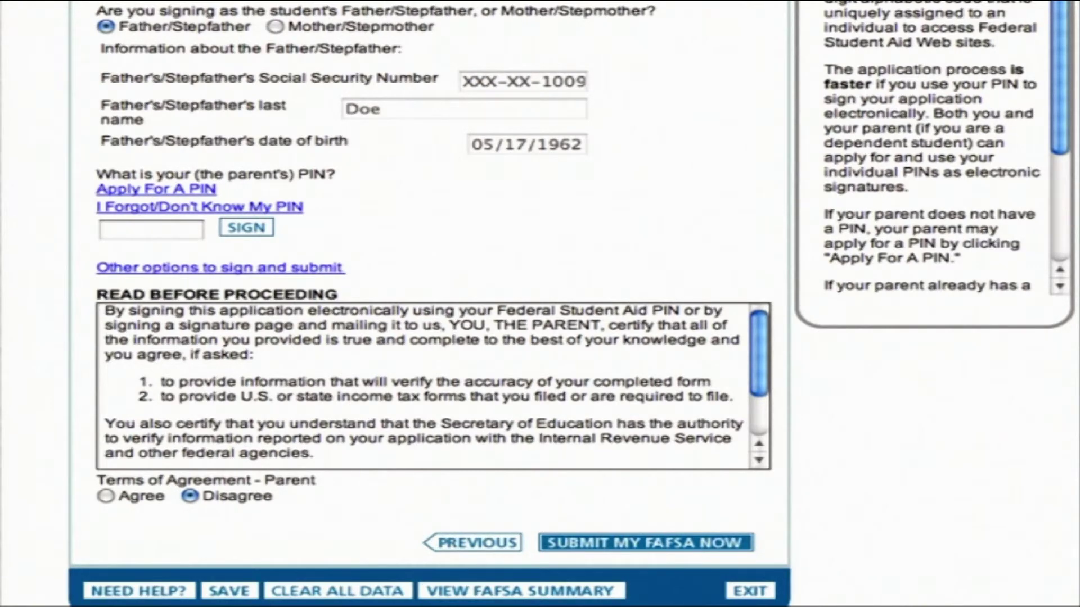
Step: Enter the father's PIN and accept the parent terms of agreement
type("1234")
type("****")
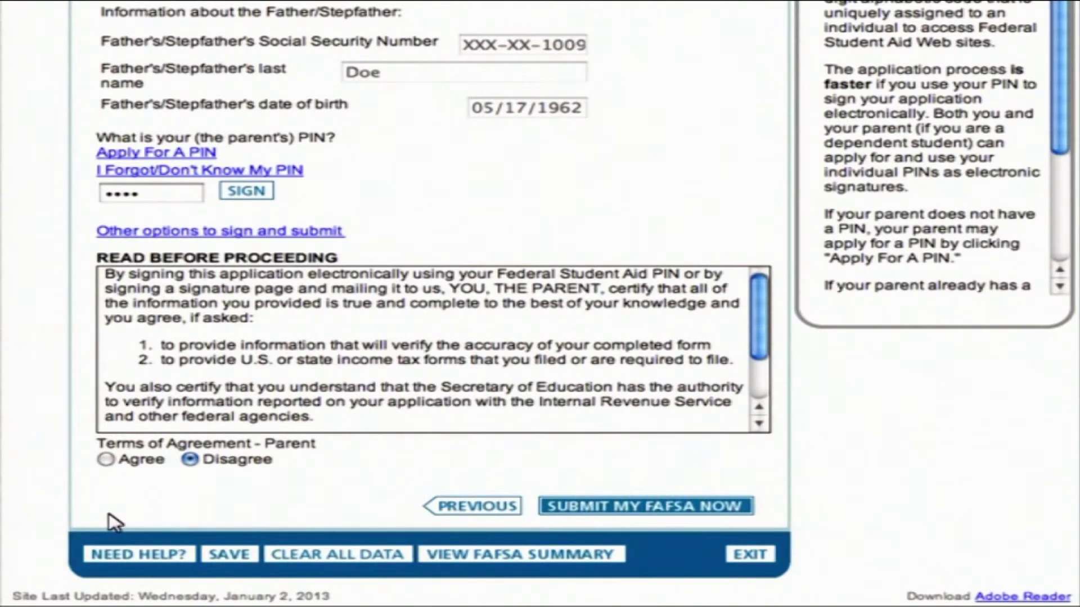
left_click(107, 460)
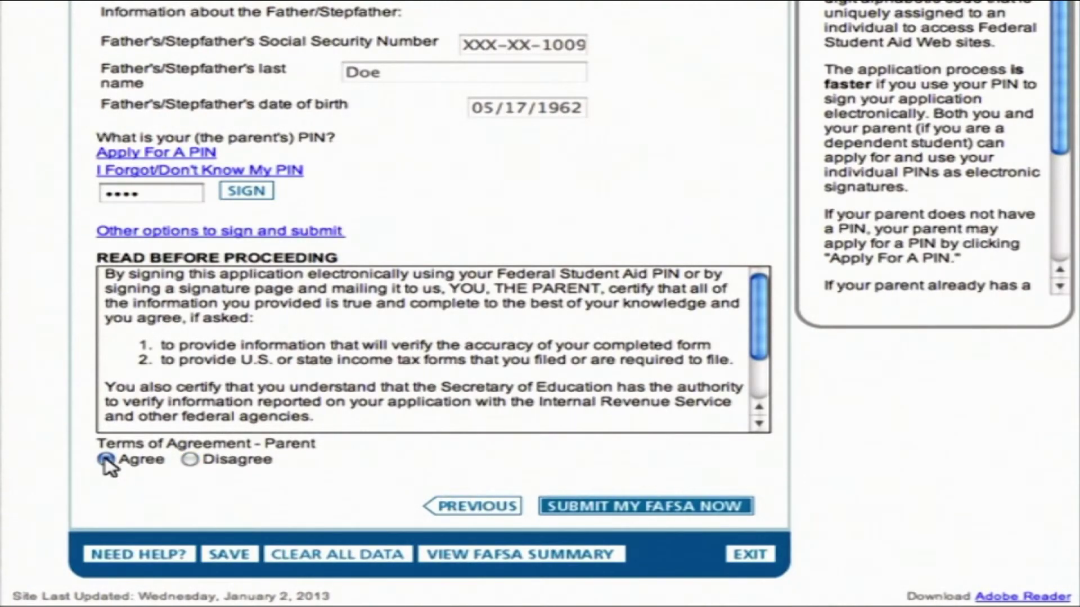